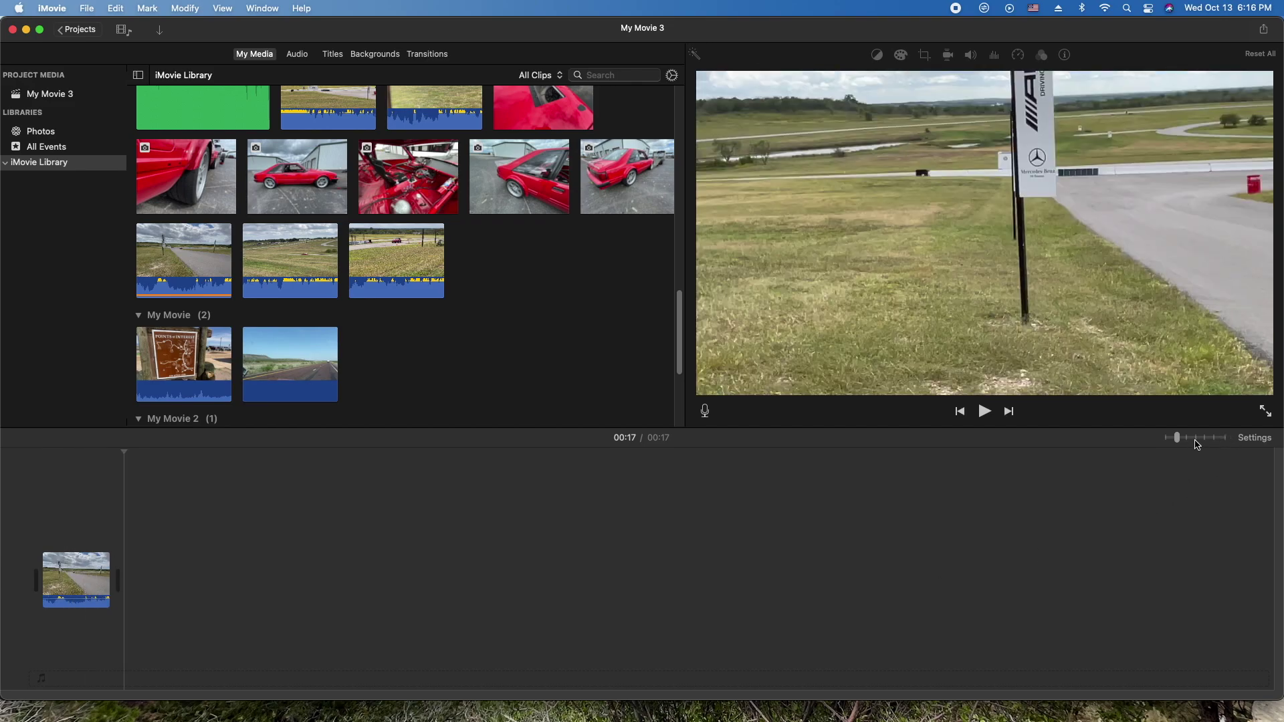
Zoom the timeline in and raise Clip Size so the road-course clip shows wide and tall.
left_click(1203, 438)
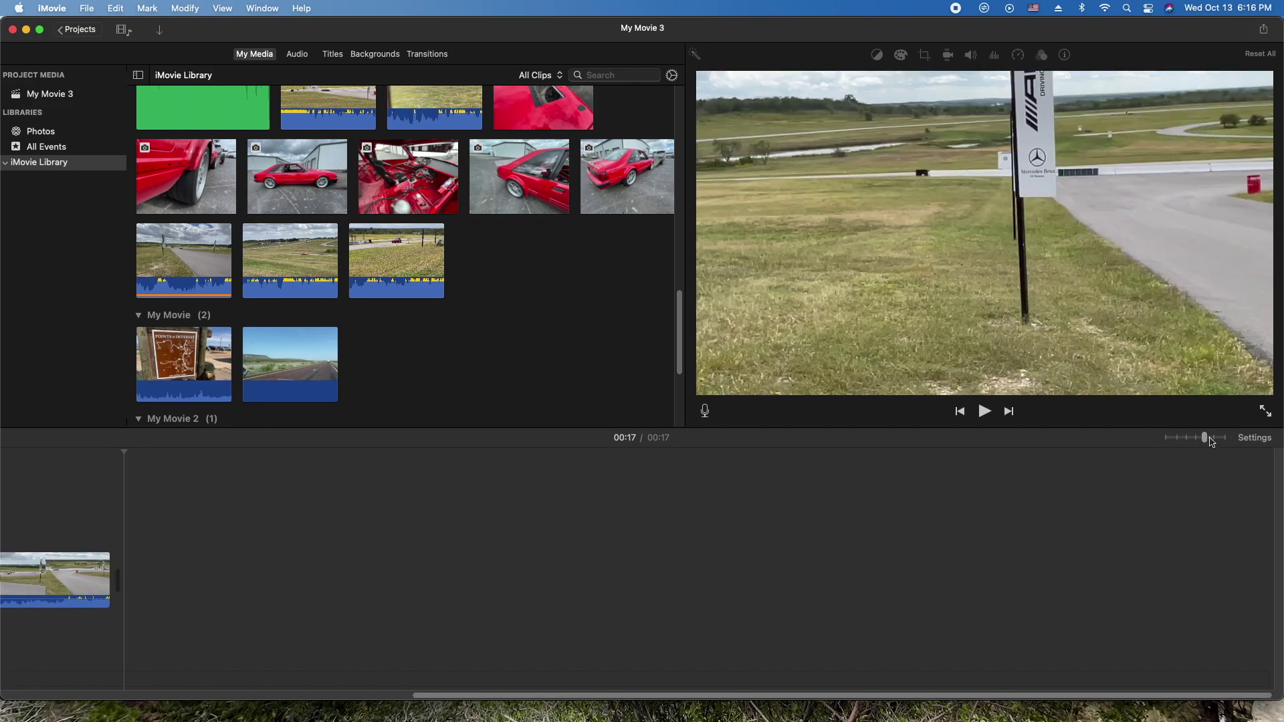
left_click(1255, 437)
left_click_drag(1137, 587, 1146, 588)
mouse_move(1204, 439)
left_mouse_down()
mouse_move(1223, 439)
mouse_move(1197, 438)
left_mouse_up()
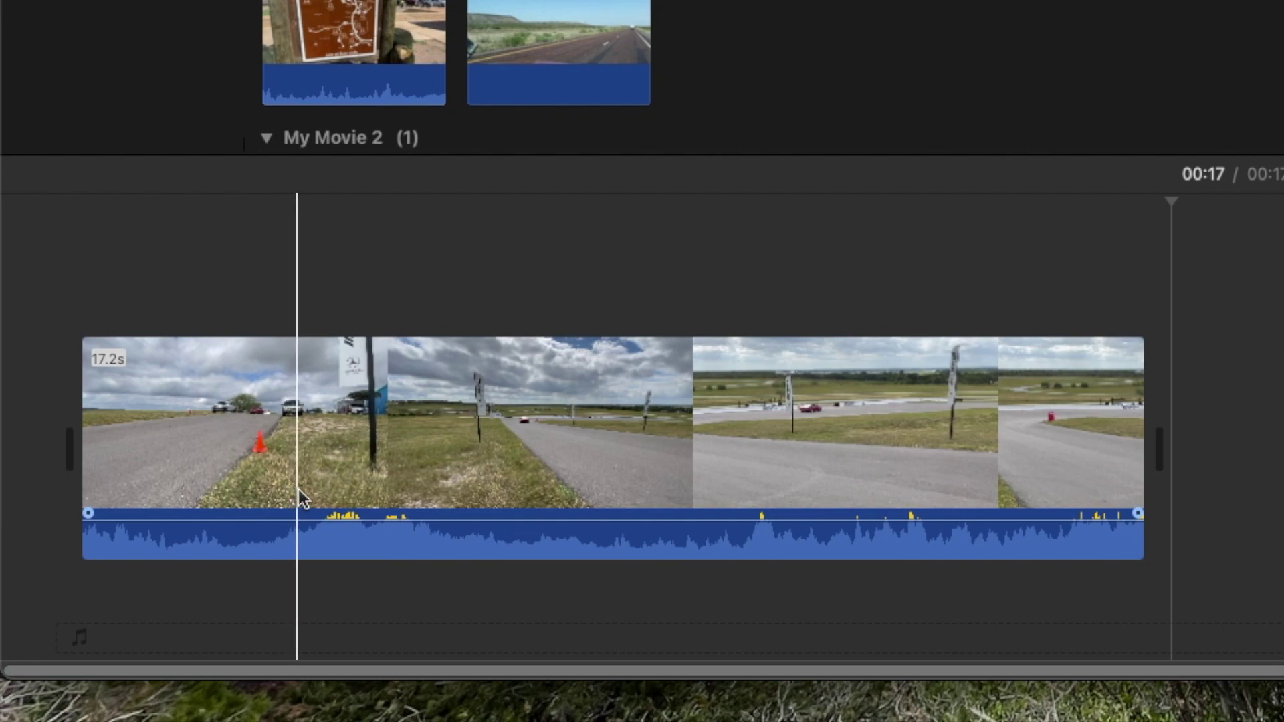
left_click(299, 498)
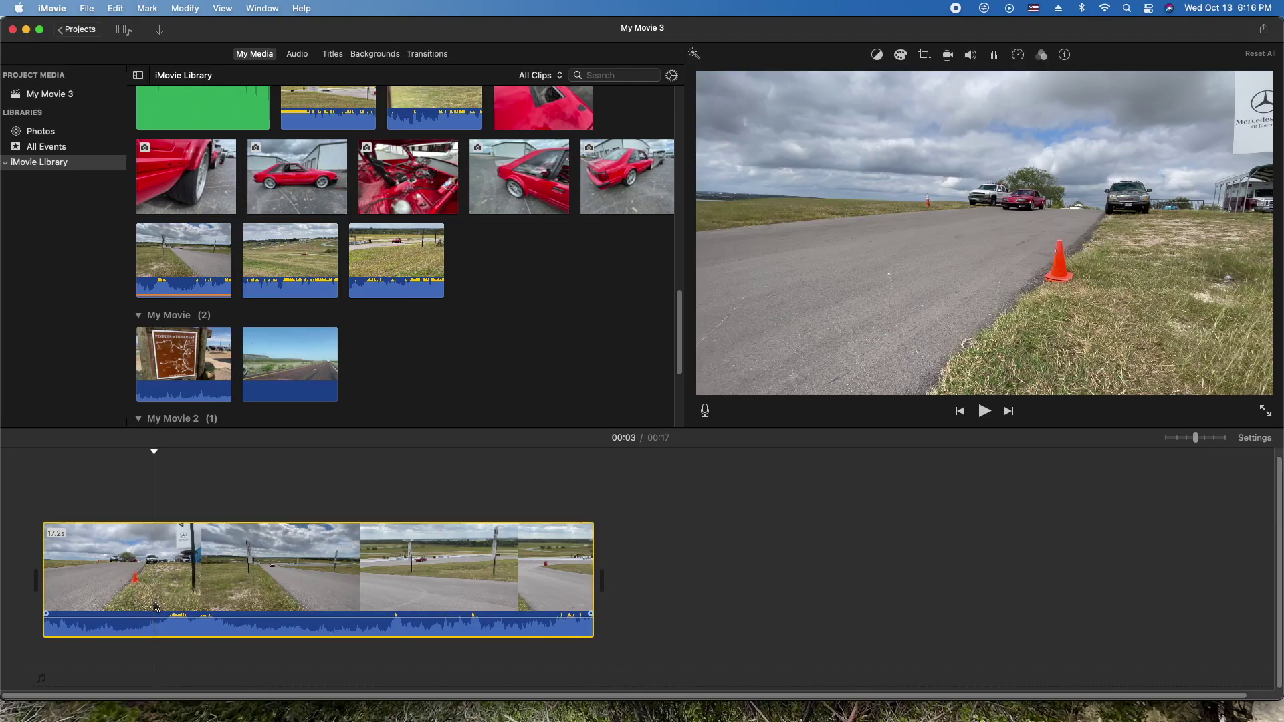
key("space")
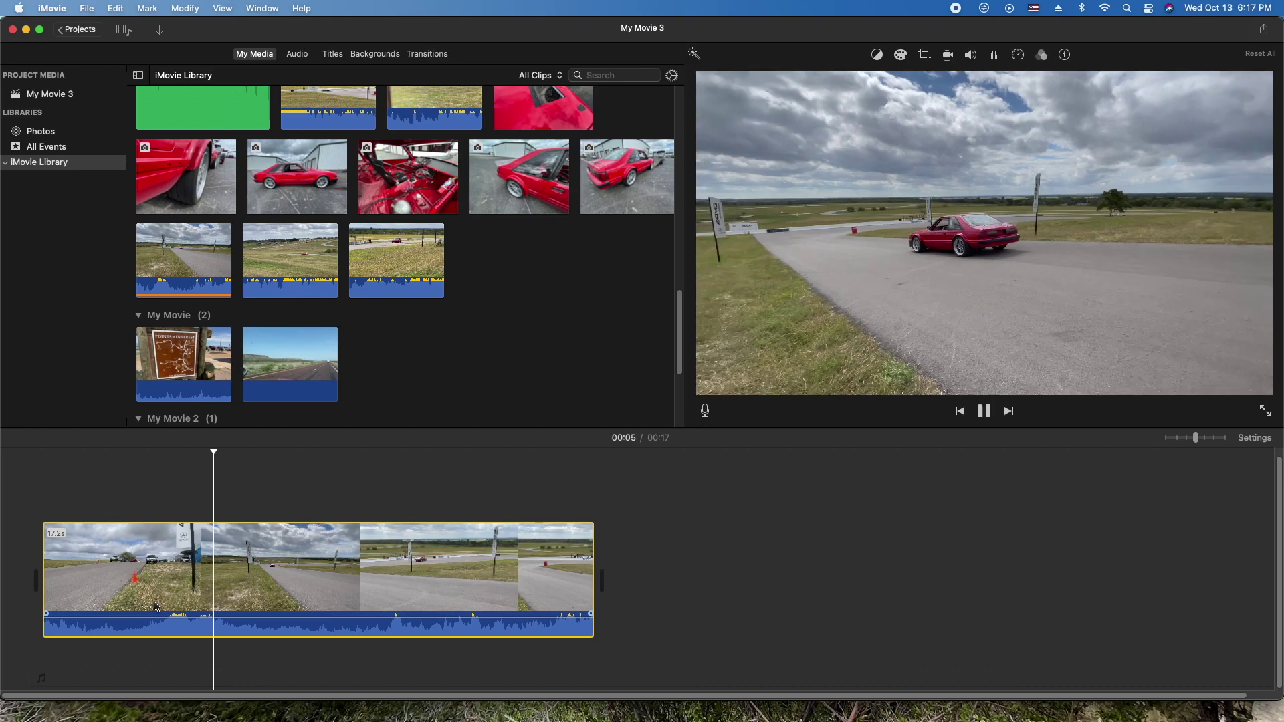
key("space")
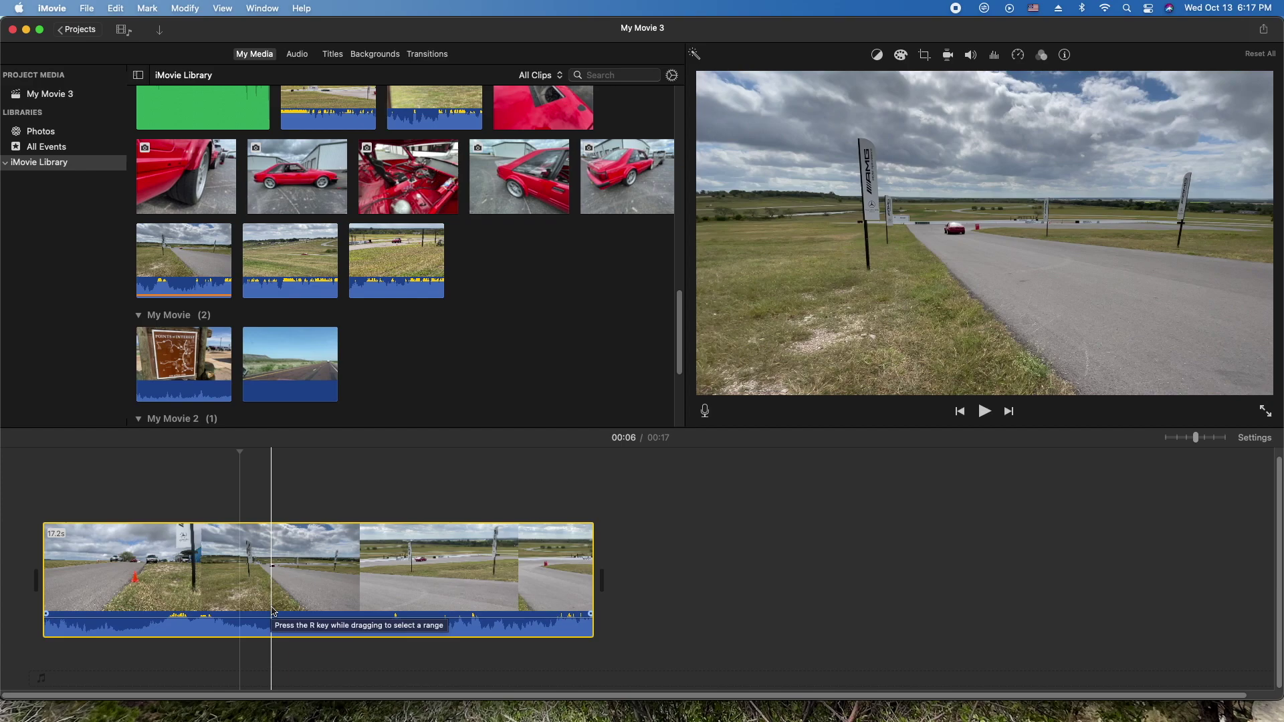
left_click(149, 503)
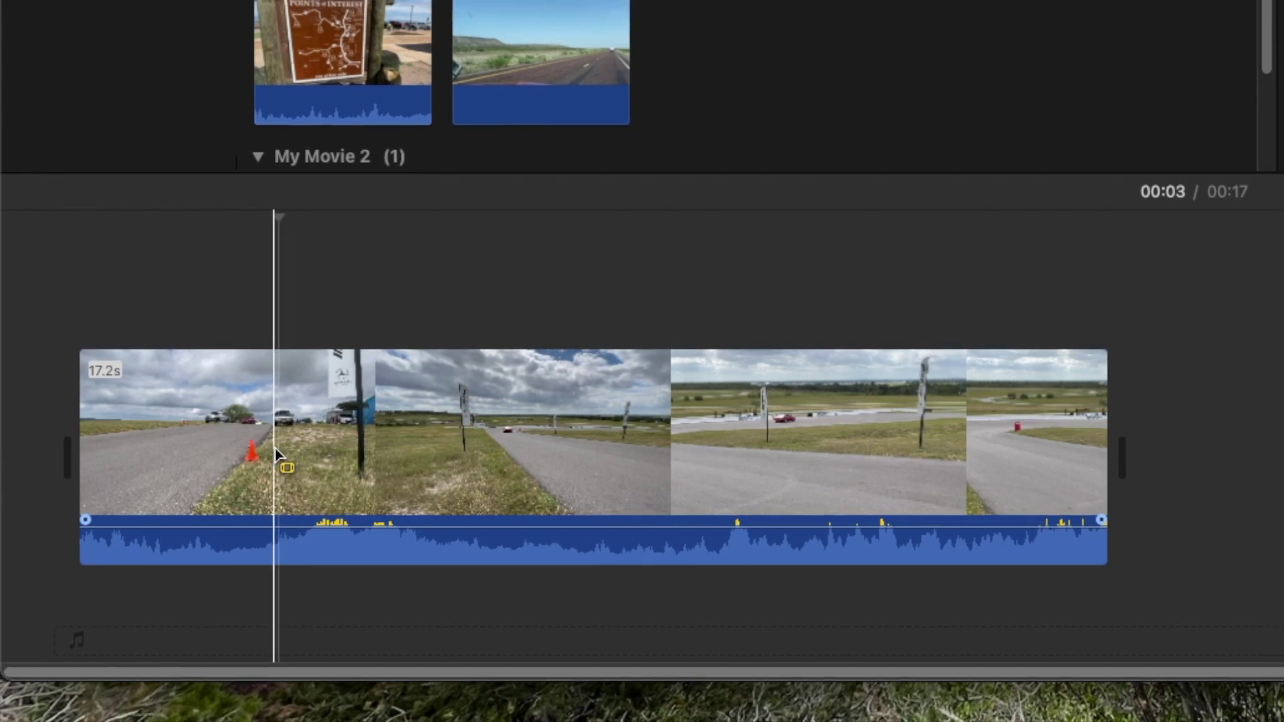
Drop the clip's volume to 0% before and after the engine pass.
left_click_drag(277, 454, 9, 464)
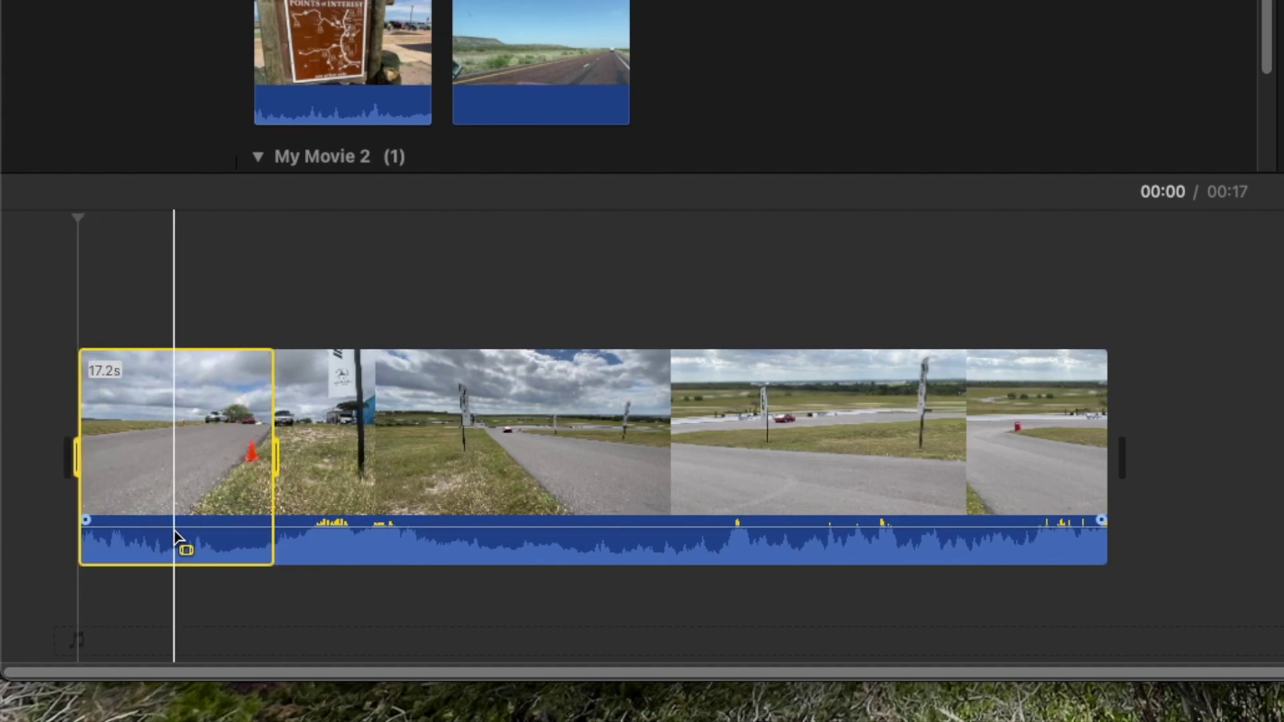
left_click_drag(176, 525, 174, 602)
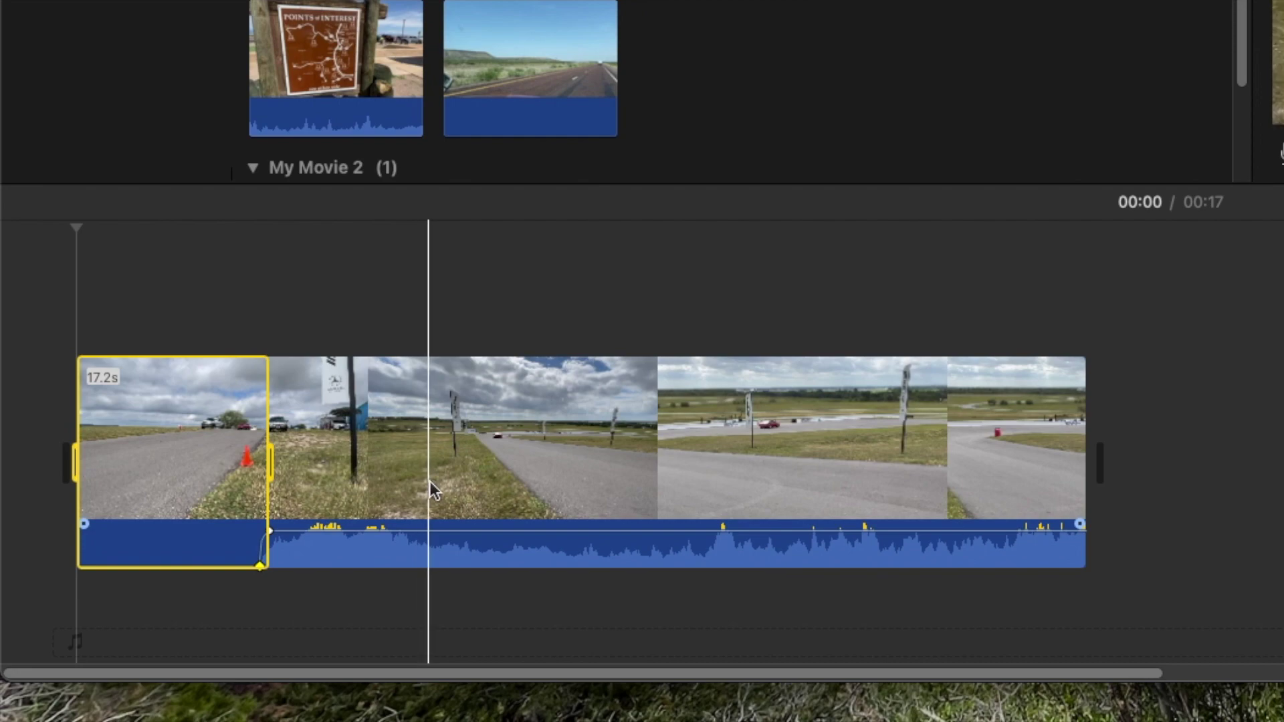
left_click_drag(430, 487, 1083, 461)
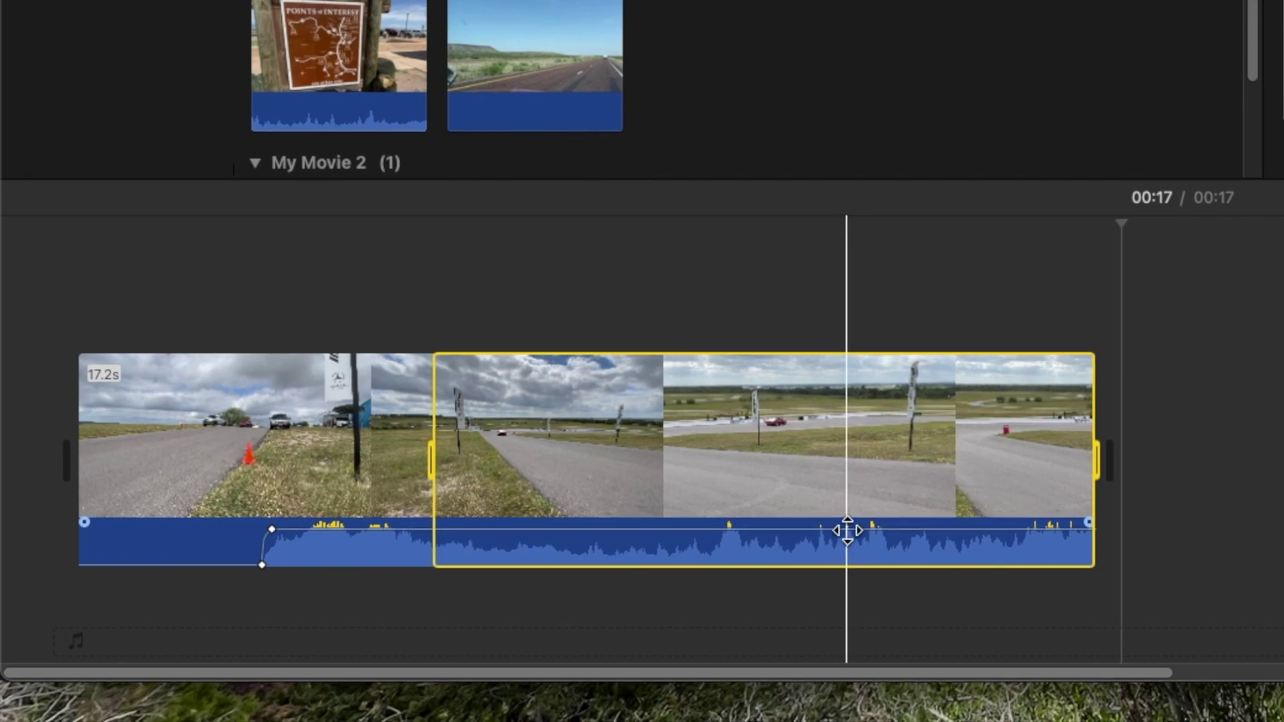
left_click_drag(847, 530, 826, 648)
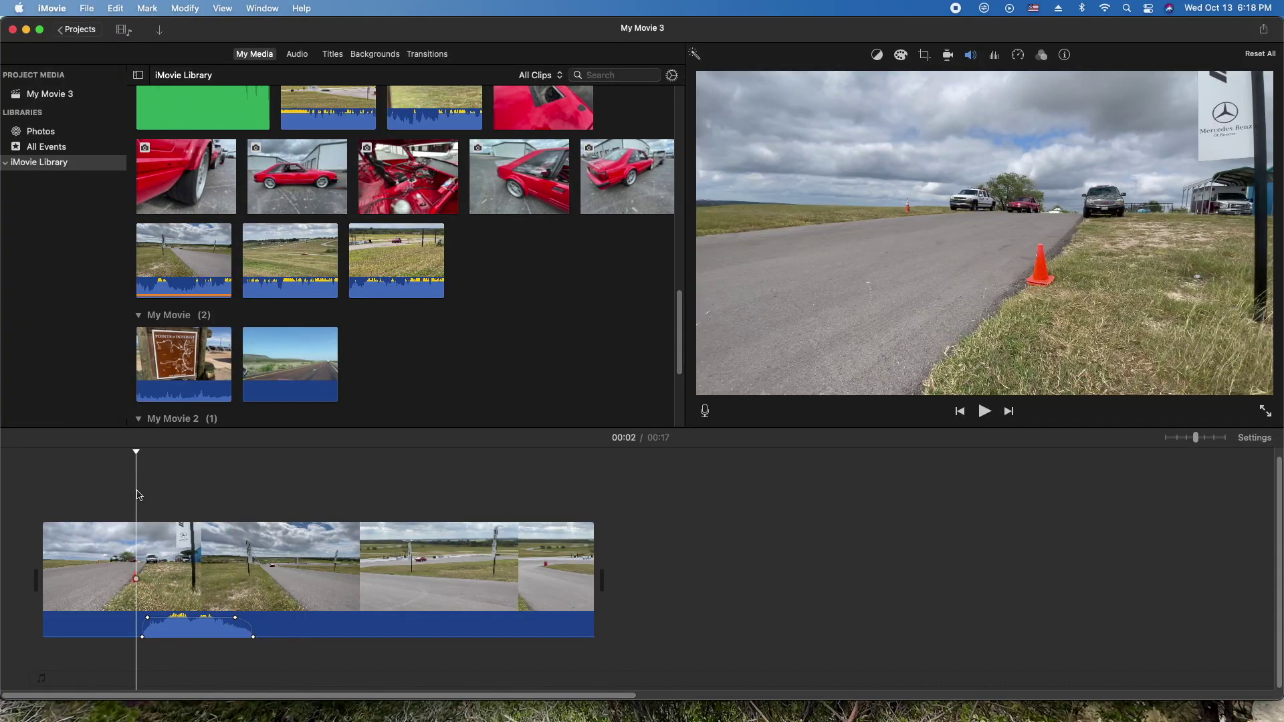
key("space")
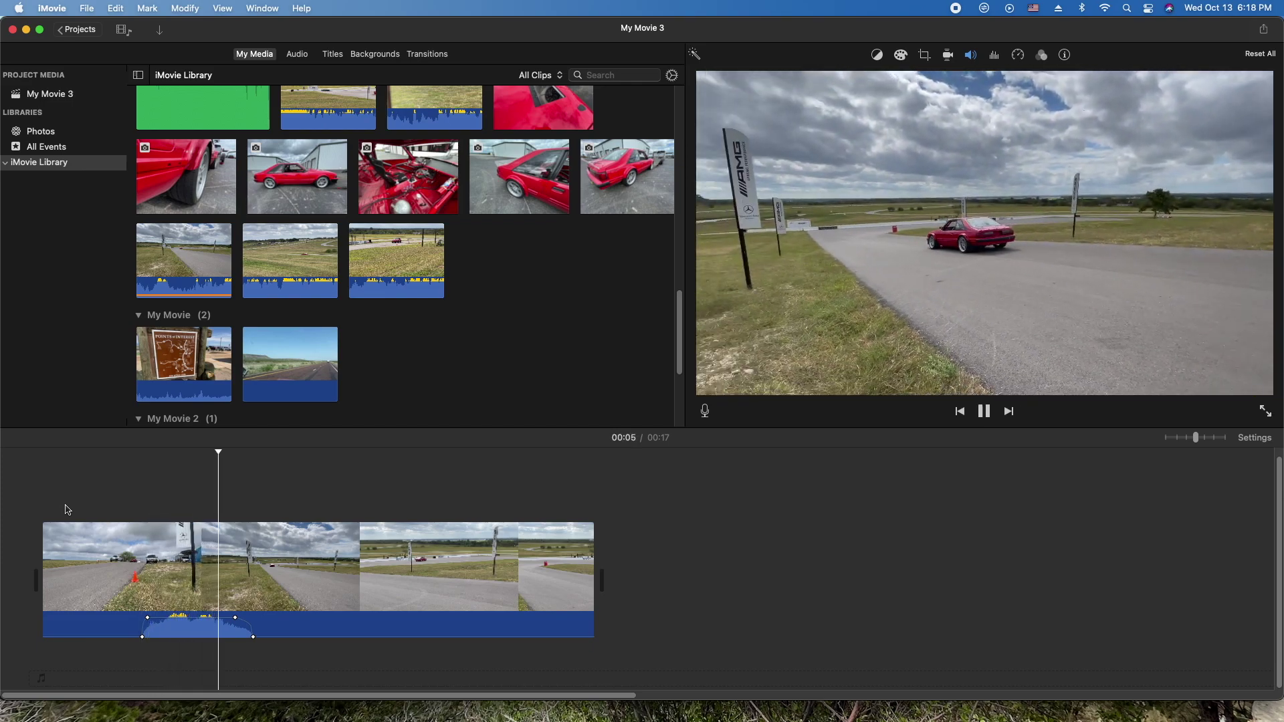
key("space")
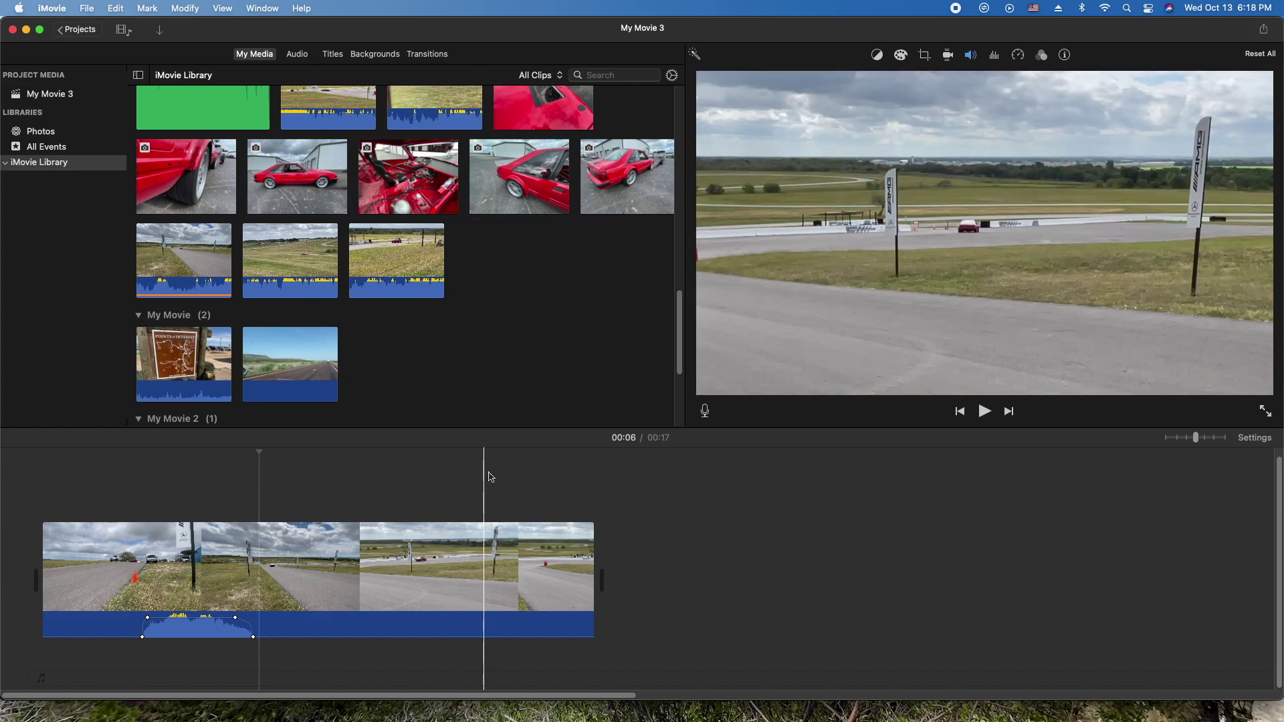
Drag 'URL Melt - Unicorn Heads' from the Bossman Mustang event into the timeline beneath the video.
left_click_drag(508, 433, 513, 378)
scroll(519, 315, "up", 3)
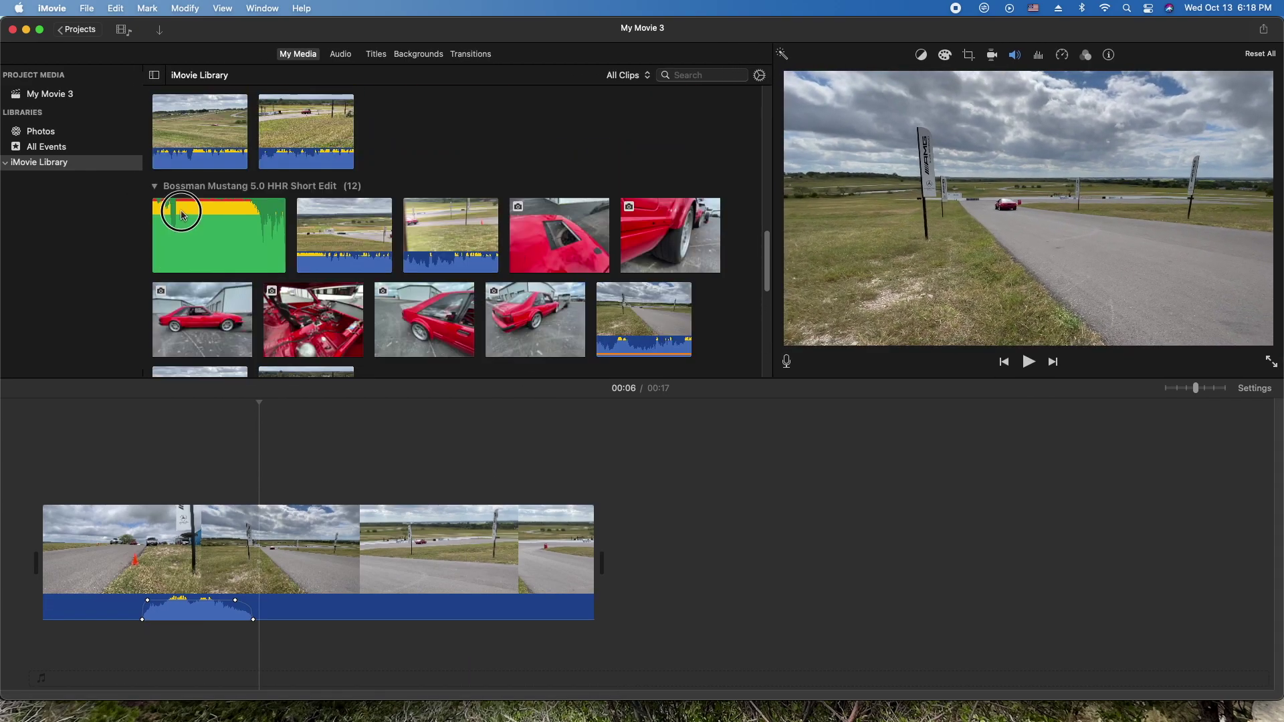
left_click(182, 214)
left_click_drag(204, 221, 78, 639)
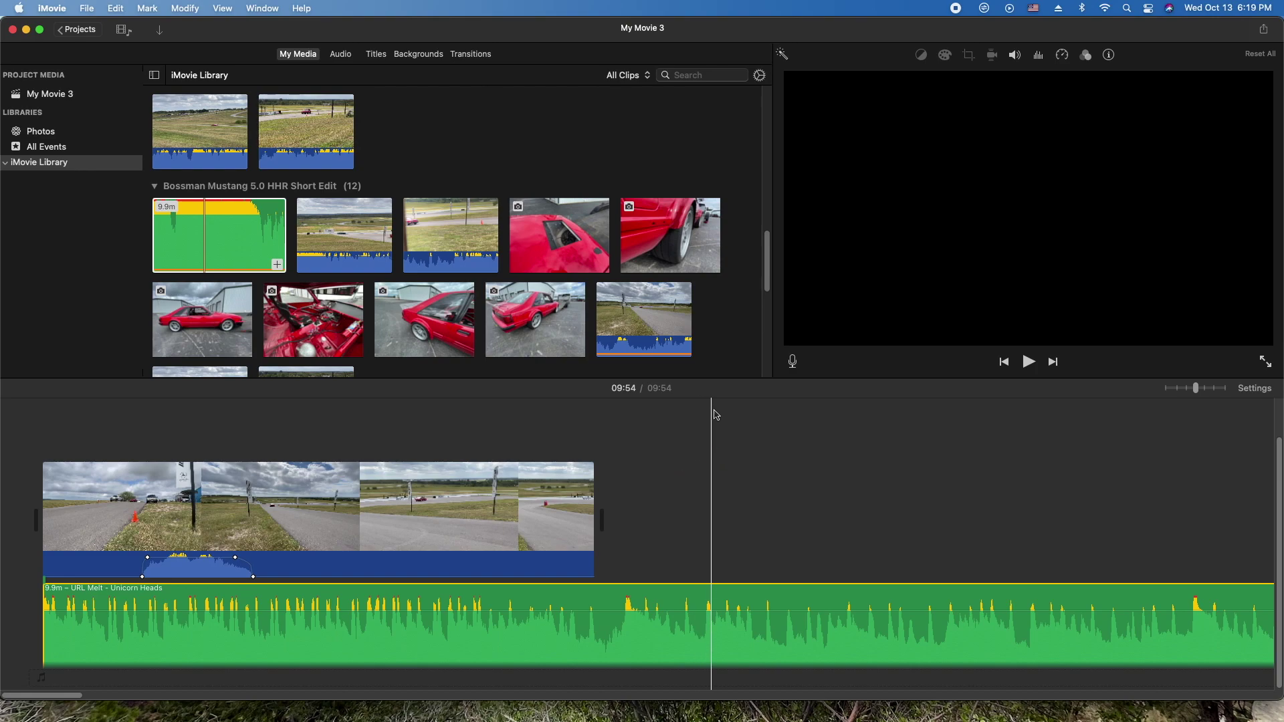
left_click_drag(733, 379, 725, 306)
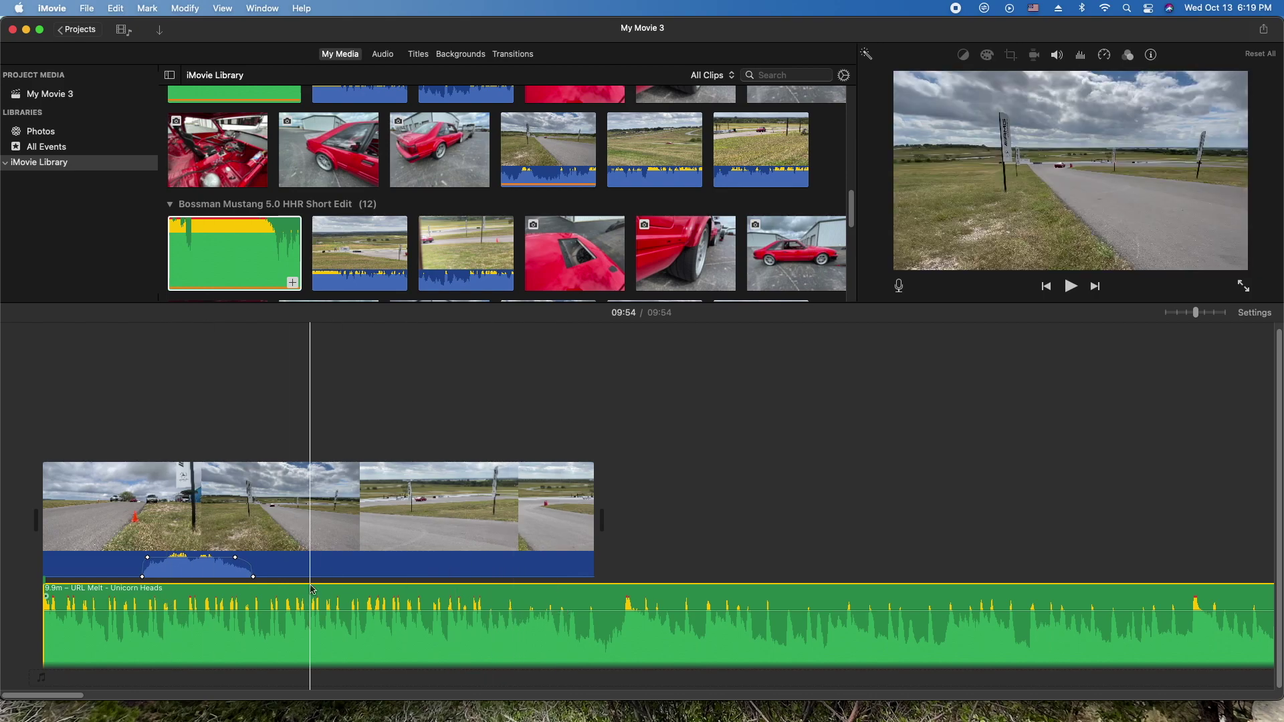
Split the music at the video's 17.2-second end and delete the leftover tail.
left_click(593, 602)
key("super+b")
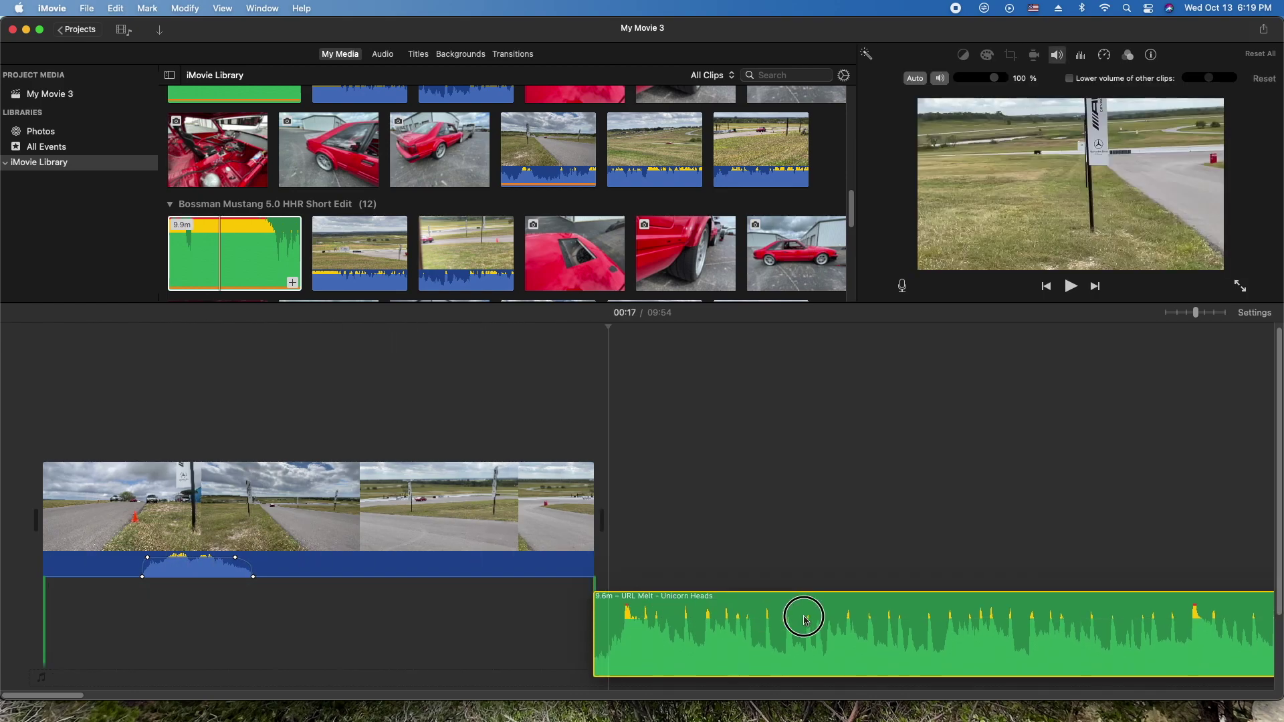
key("super+minus")
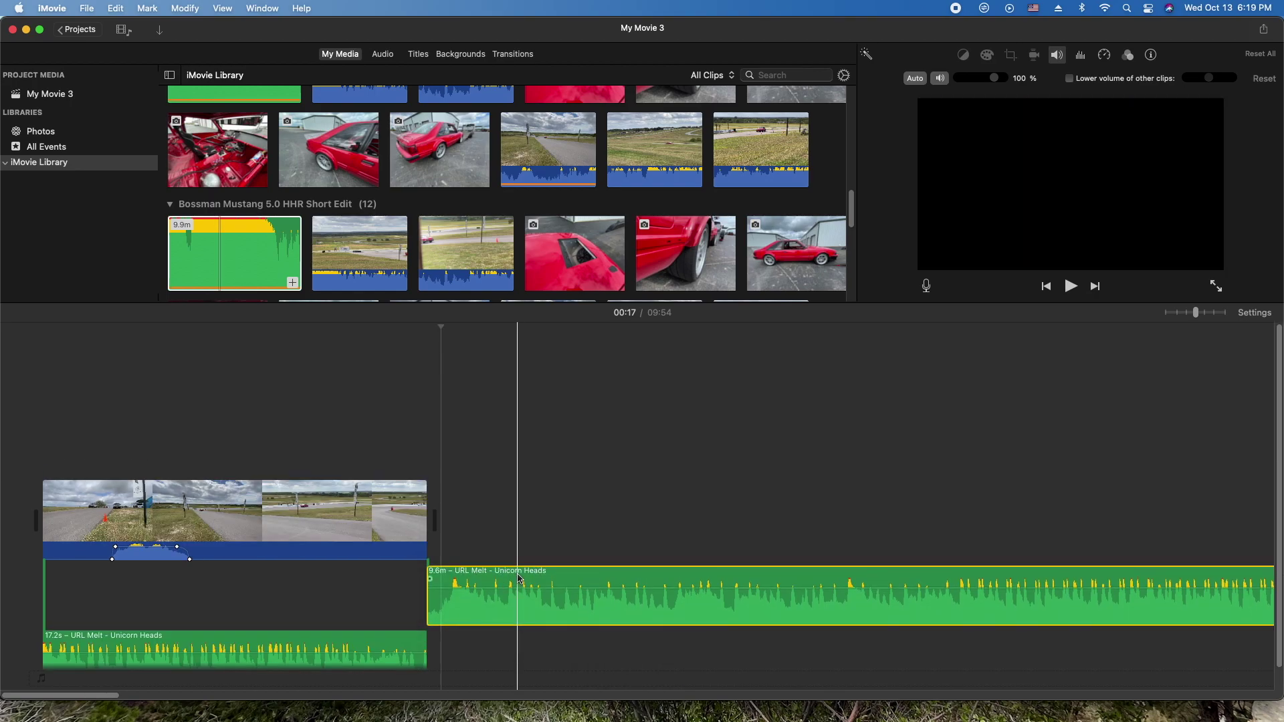
key("Delete")
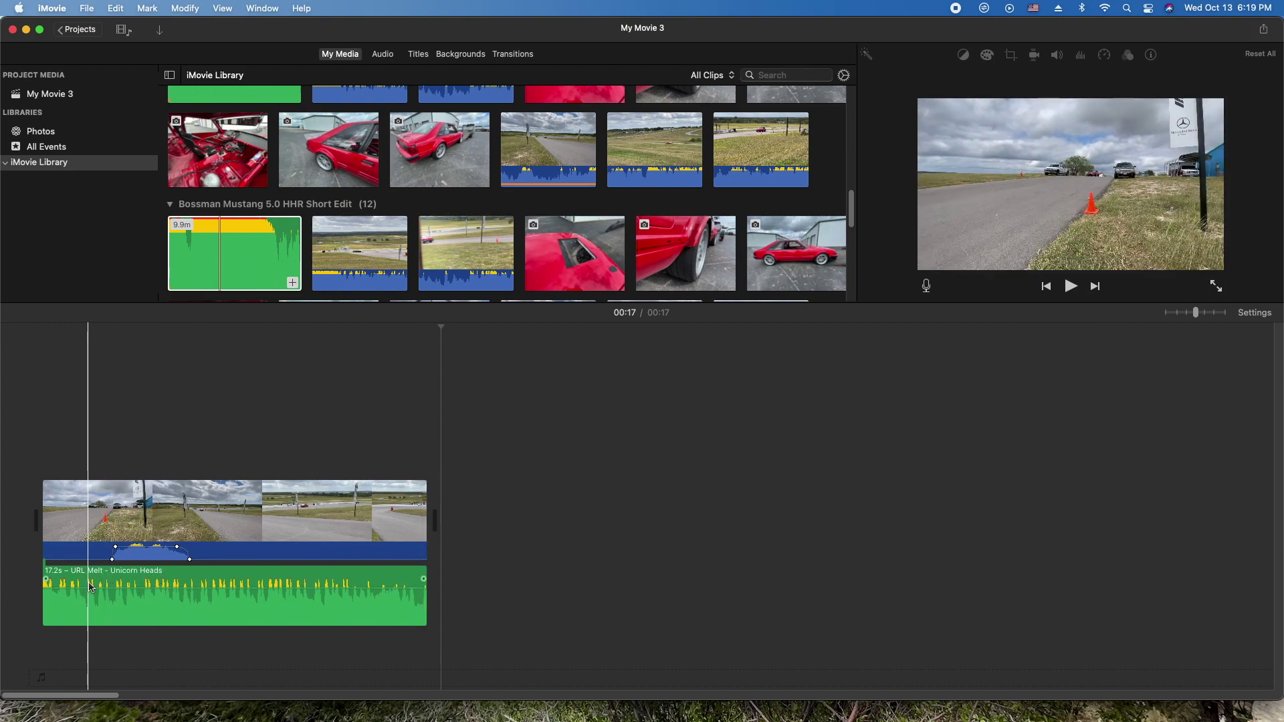
Lower the music volume slightly and increase the timeline Clip Size.
left_click_drag(92, 588, 92, 591)
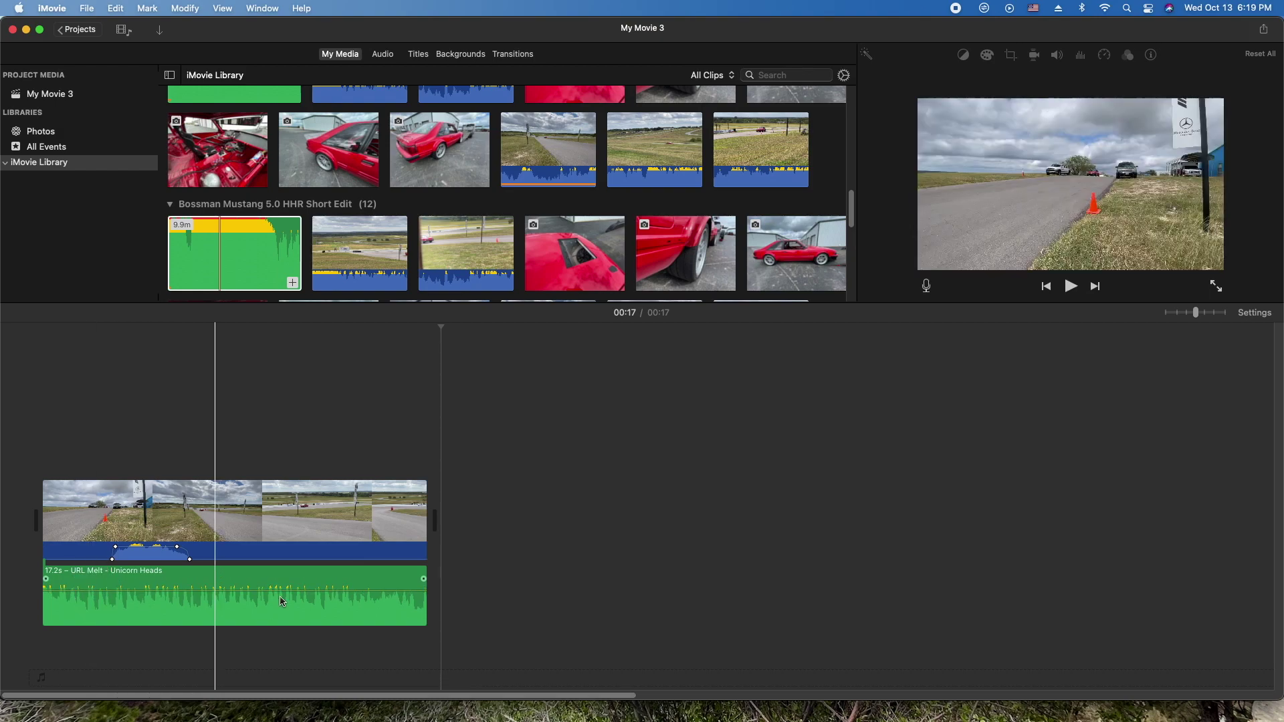
left_click(1252, 312)
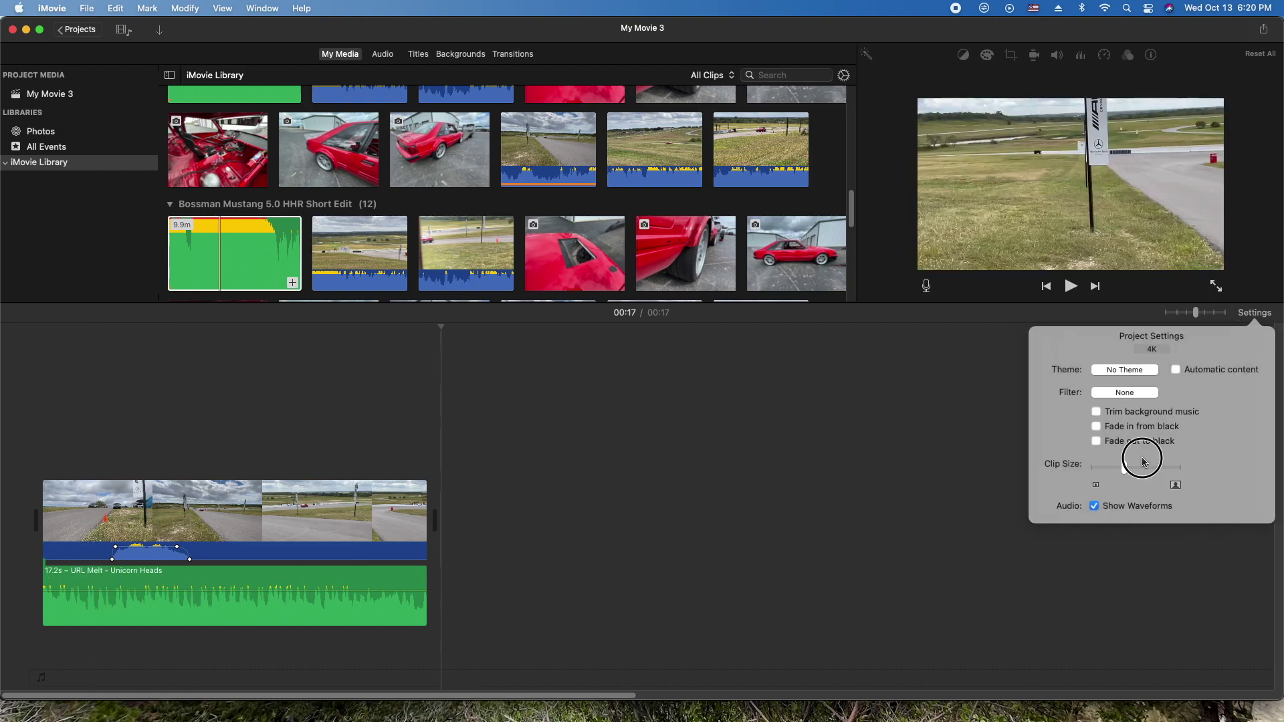
left_click_drag(1143, 461, 1149, 471)
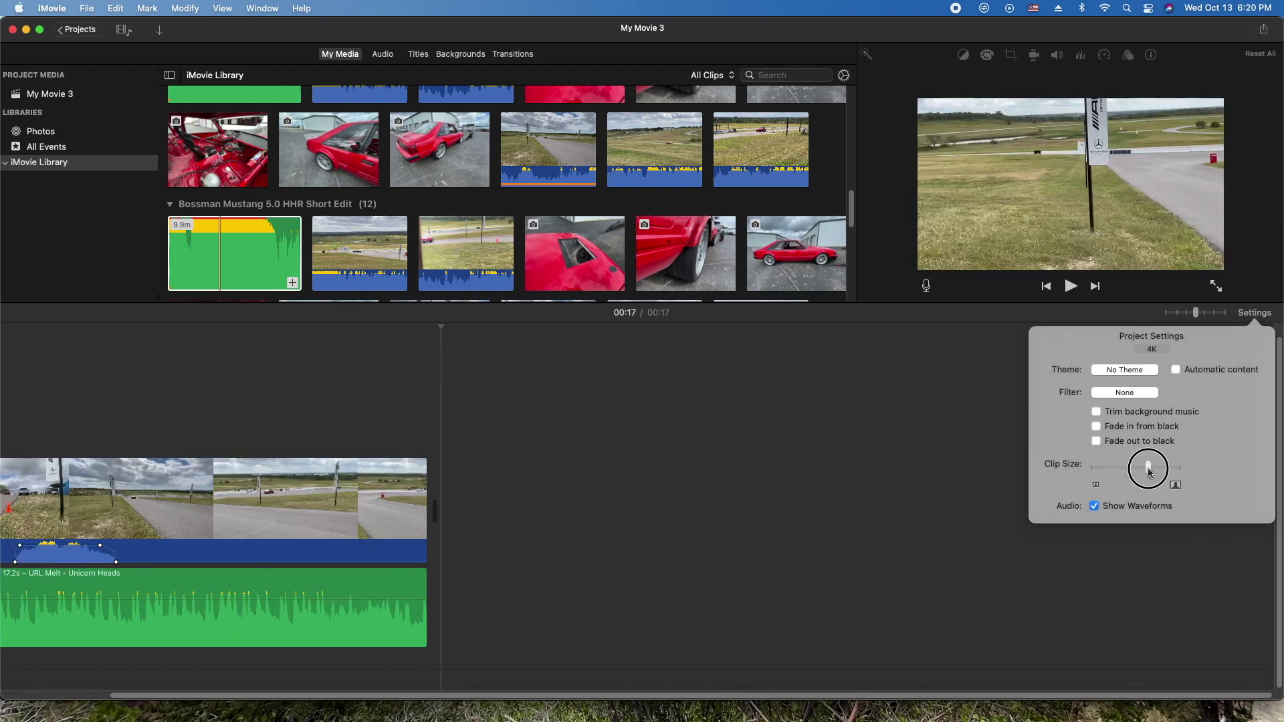
left_click(869, 647)
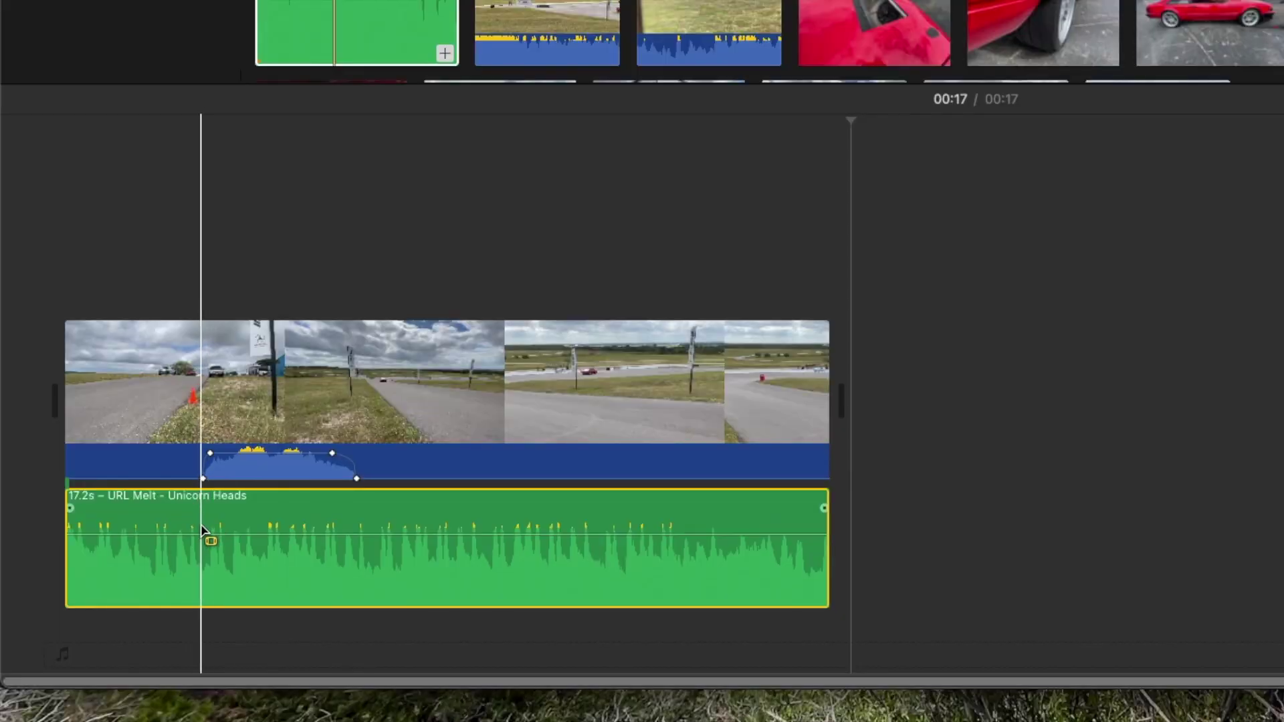
Lower the music to about 22% across the engine-pass range, then clear the range selection.
left_click_drag(135, 595, 188, 594)
left_click_drag(285, 528, 358, 542)
left_click_drag(269, 534, 268, 567)
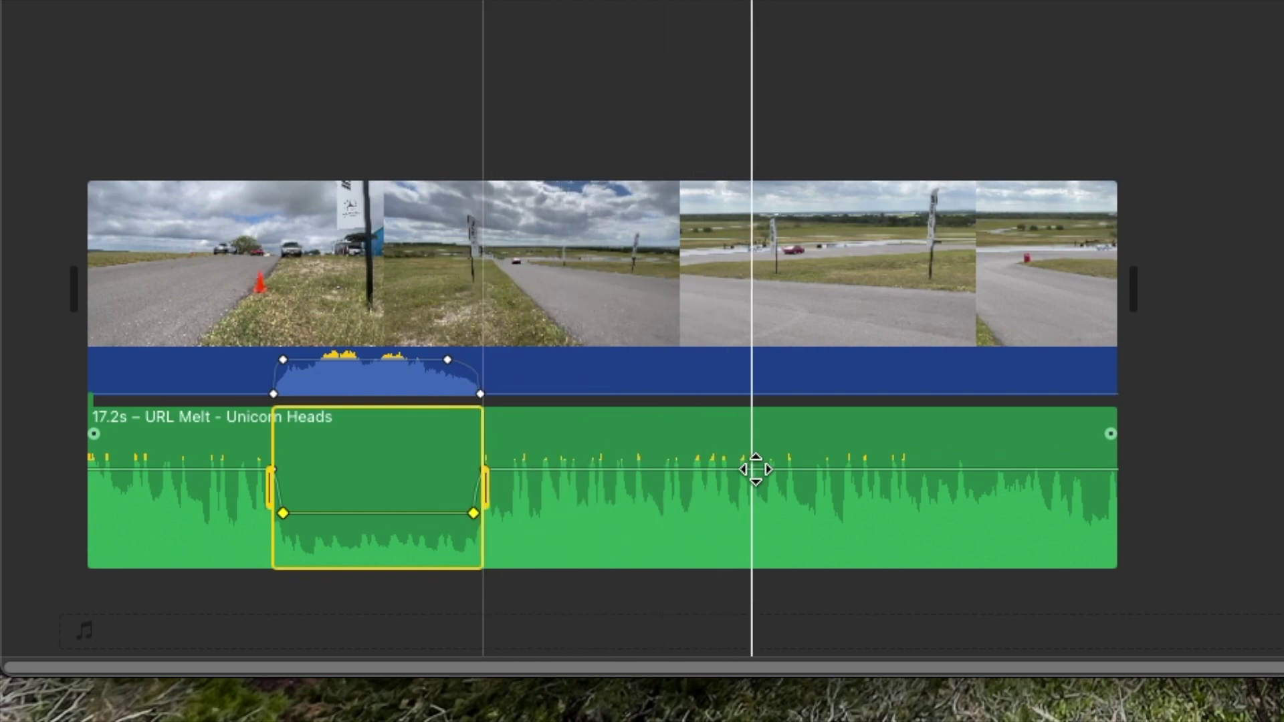
left_click(1251, 442)
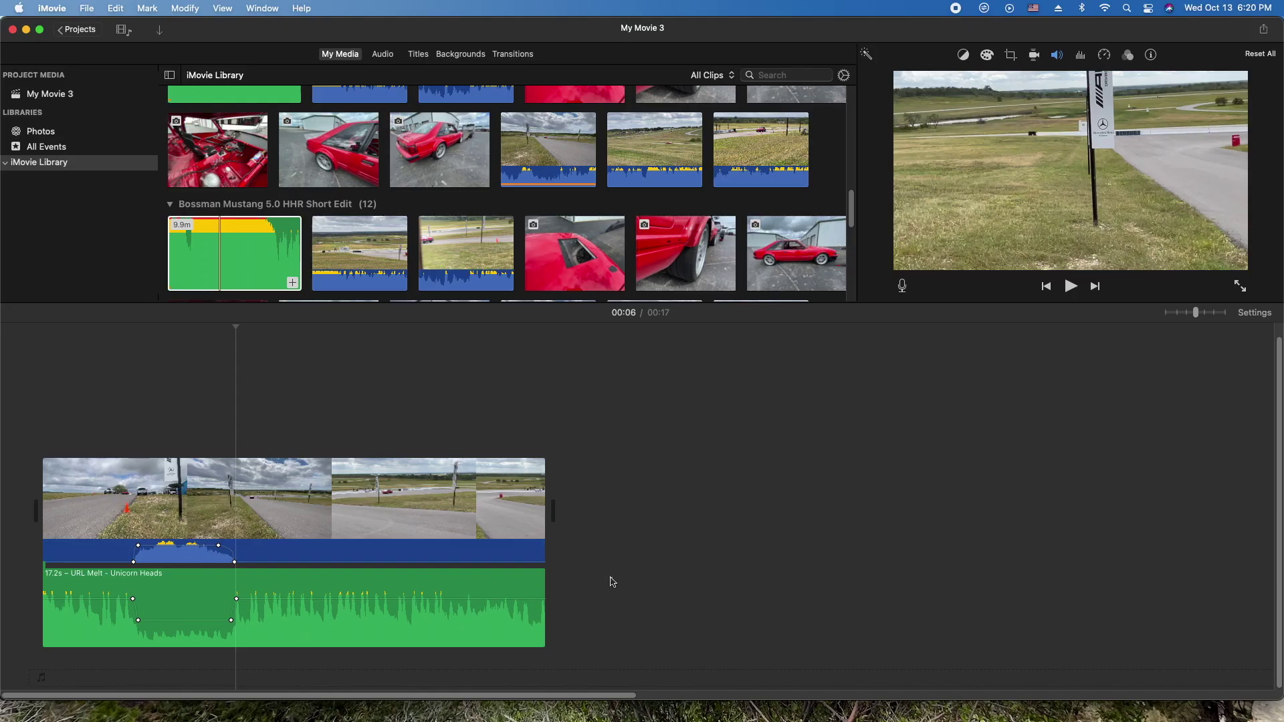
left_click(610, 582)
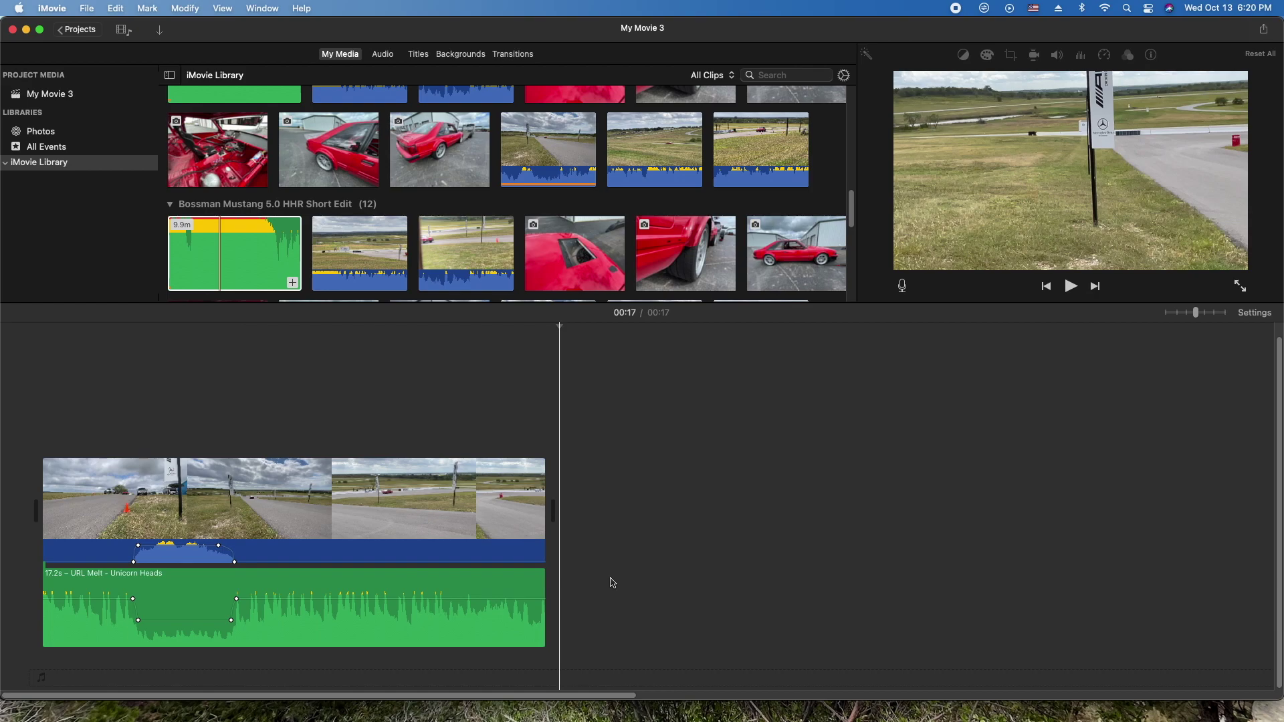